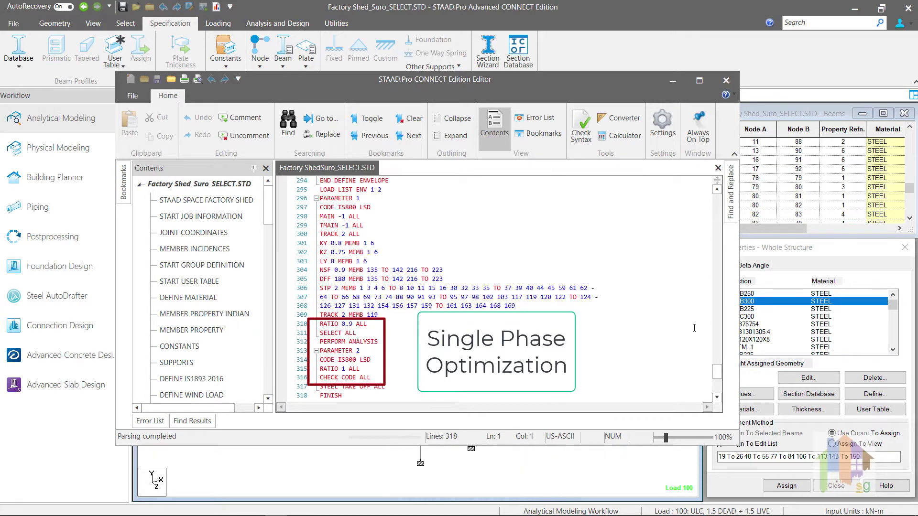
Leave the editor, review results in Postprocessing, then reopen the command file showing ratios 0.8, 0.9 and 1
left_click(726, 80)
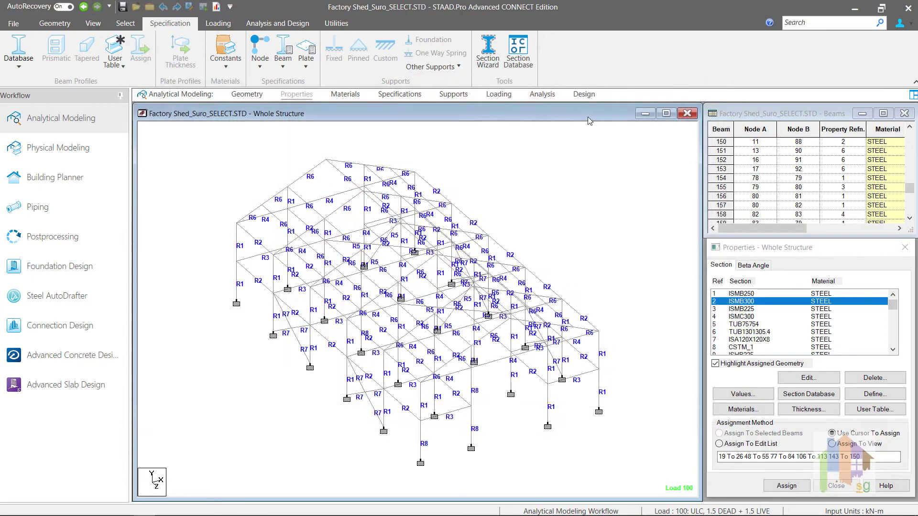
left_click(91, 235)
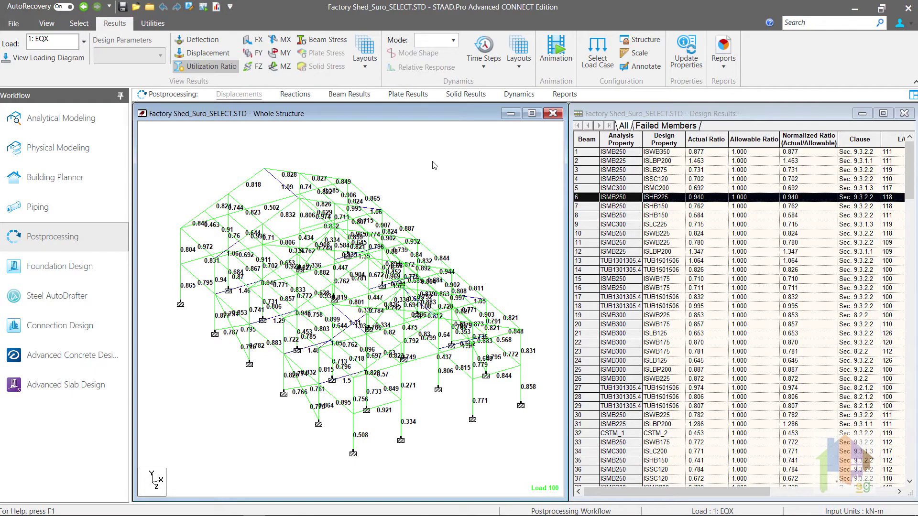
left_click(189, 11)
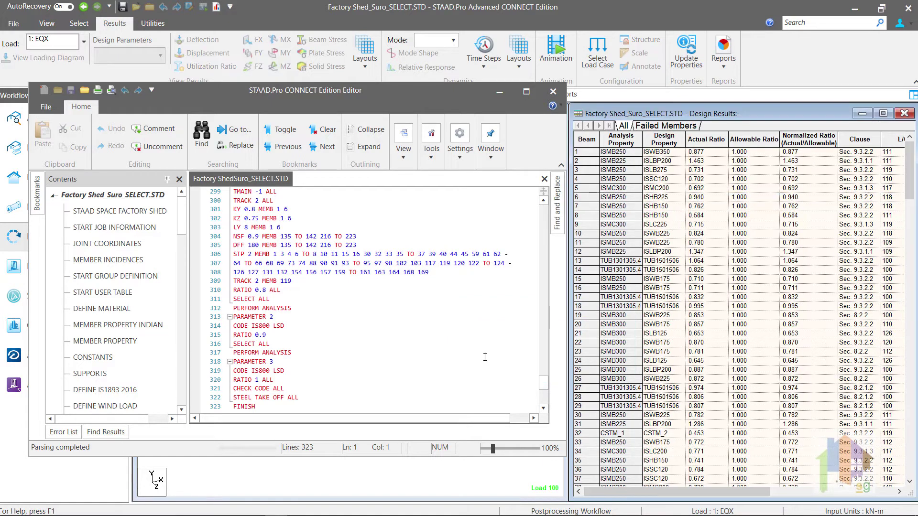
Filter the Design Results to failed members, with ratios up to 1.497 on ISLBP200 sections
left_click(661, 127)
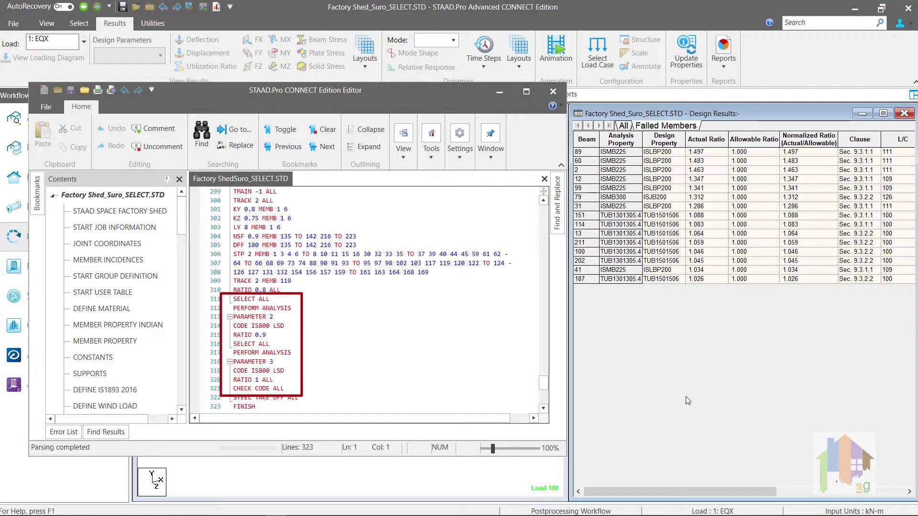
Return to Analytical Modeling and open the Steel Design Commands dialog from the Design tab
left_click(22, 125)
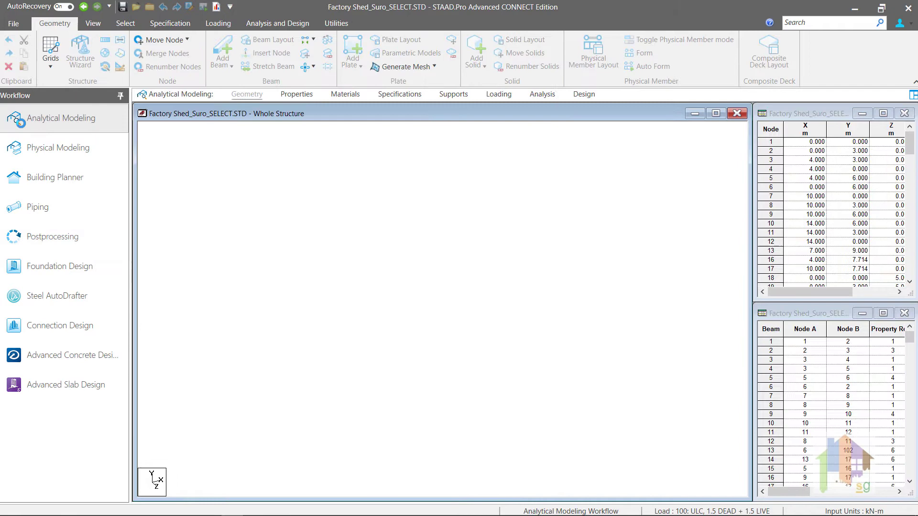
left_click(582, 95)
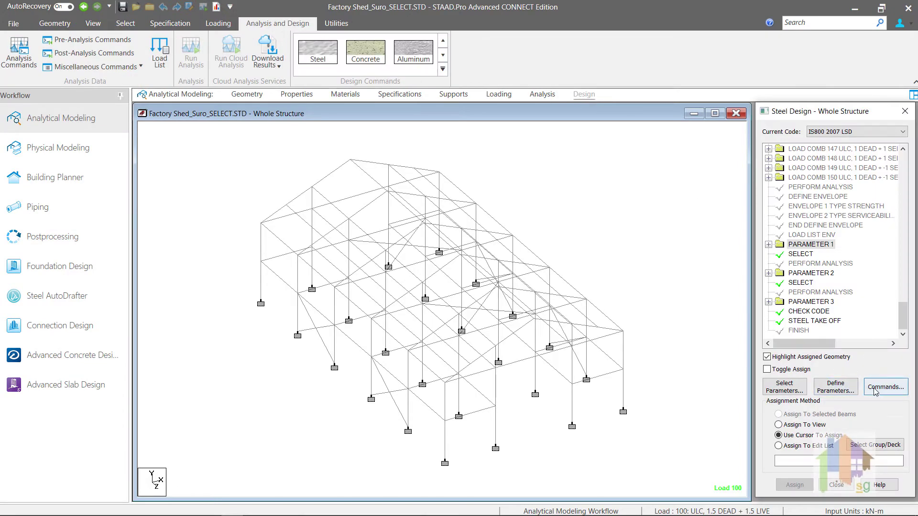
left_click(875, 389)
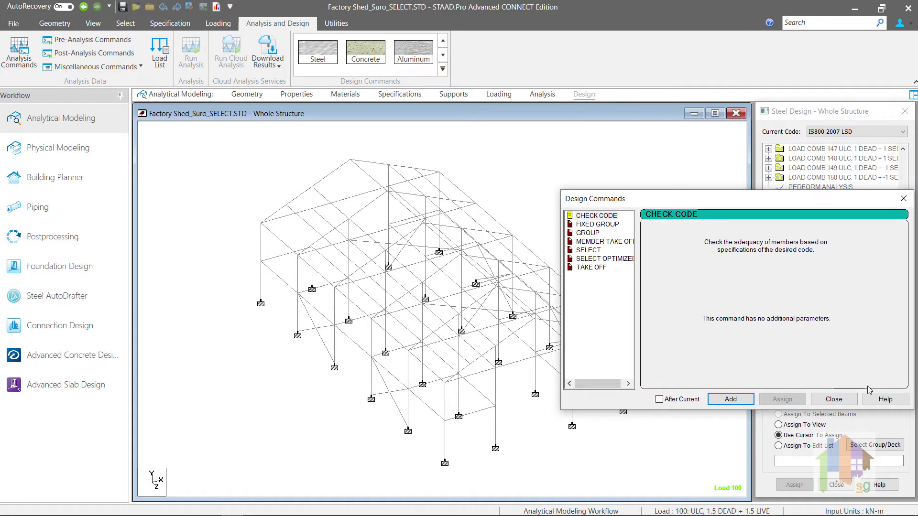
Pick SELECT OPTIMIZED in the Design Commands list
left_click(616, 259)
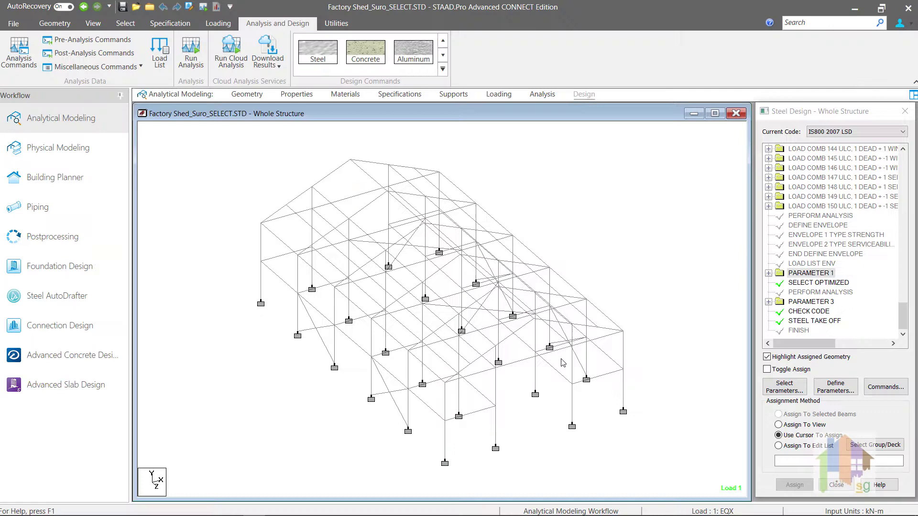
Open the command file in the editor after the SELECT OPTIMIZED rerun
left_click(190, 6)
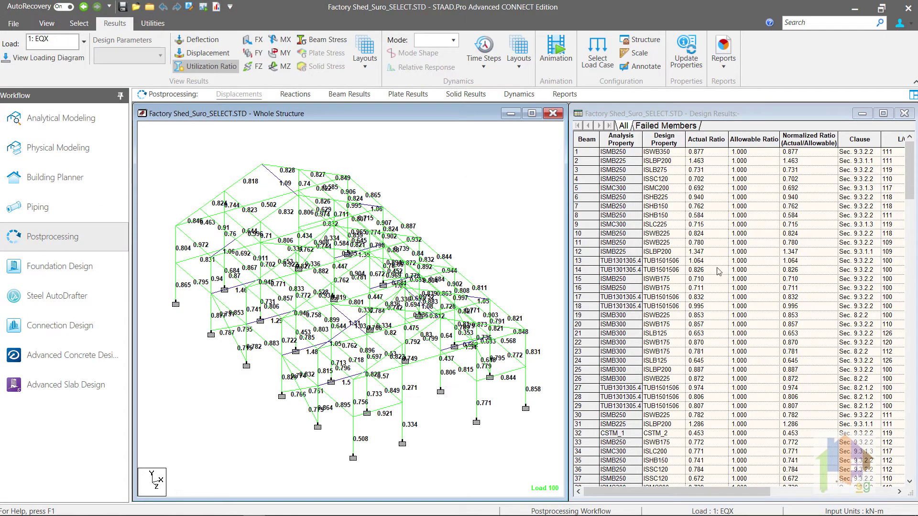
Highlight beam 6, redesigned from ISMB250 to ISHB225 at ratio 0.940, from its results row
left_click(584, 197)
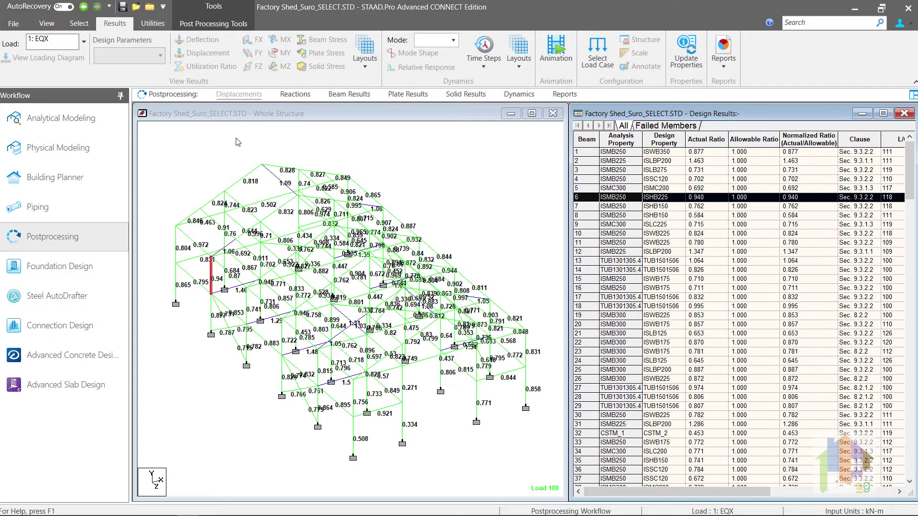
Comment out the SELECT ALL through Parameter 2 lines in the command file
left_click(257, 132)
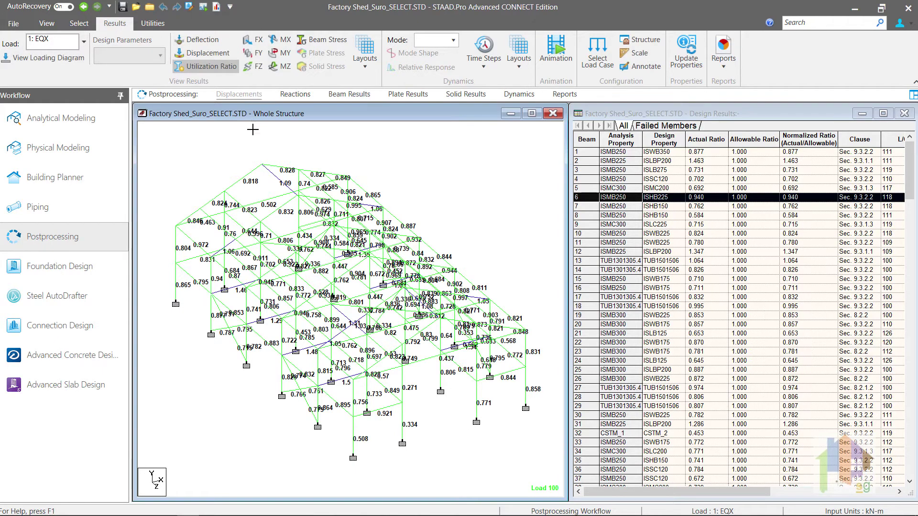
left_click(190, 9)
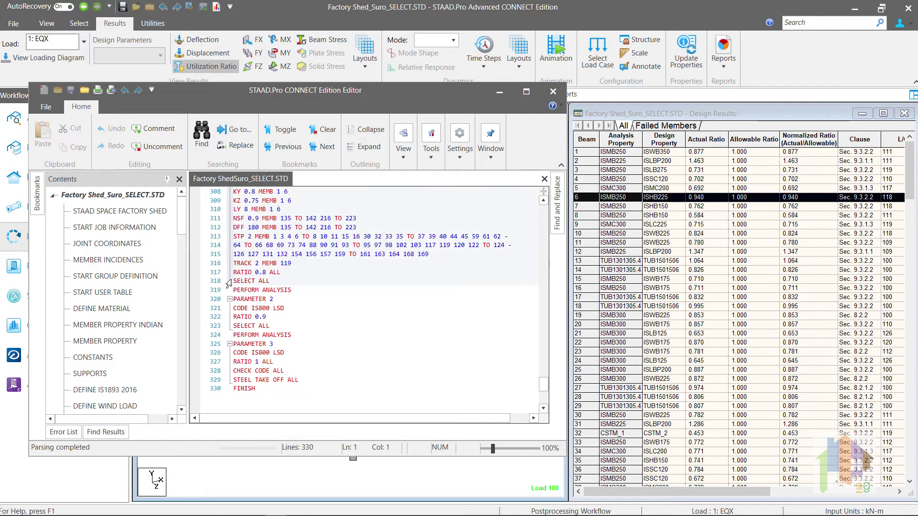
left_click_drag(235, 281, 278, 325)
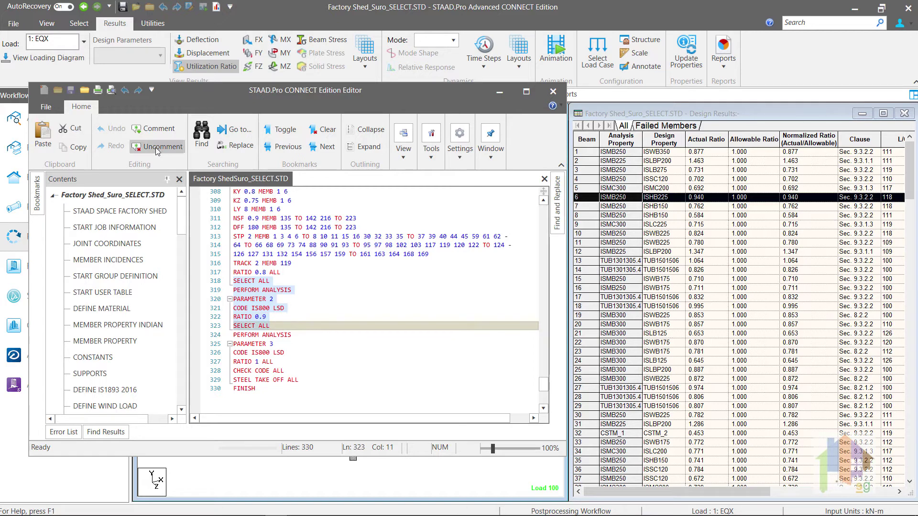
left_click(153, 130)
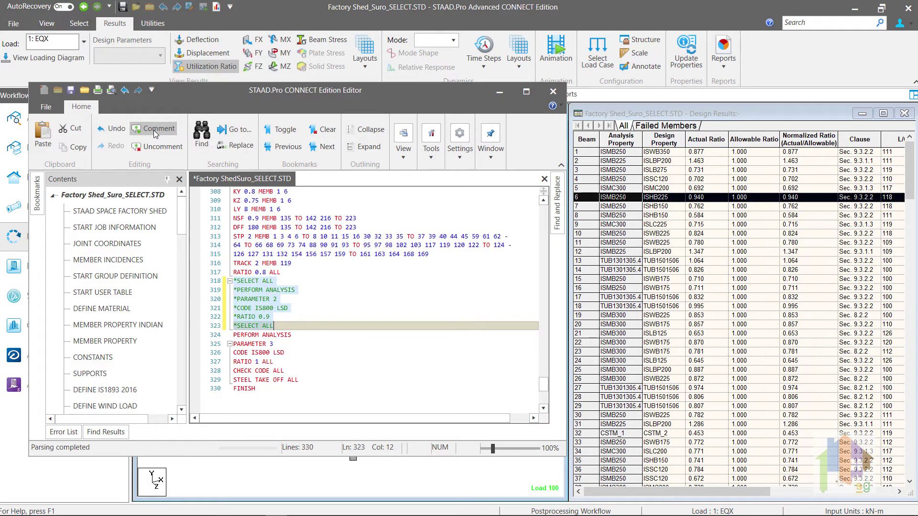
Add SELECT OPTIMIZED after the RATIO line, with ratio 0.9, and save the file
left_click(289, 273)
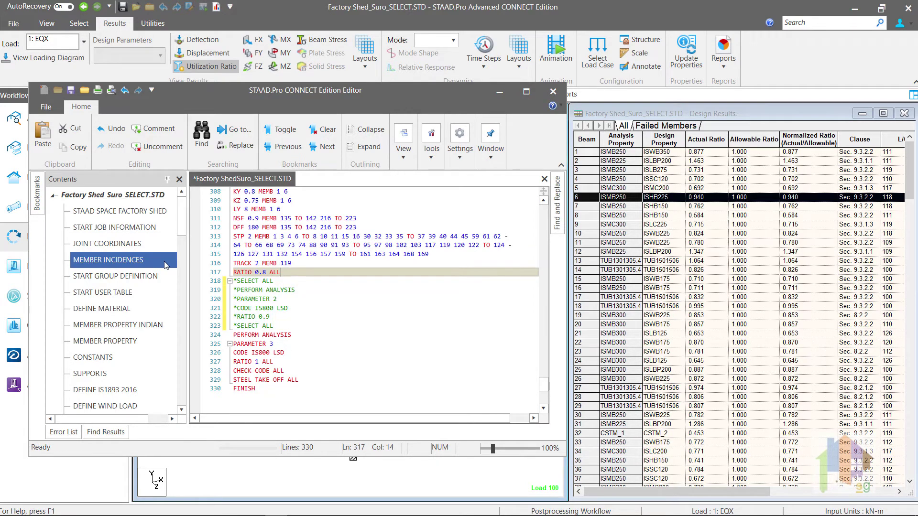
key("Return")
type("SEL")
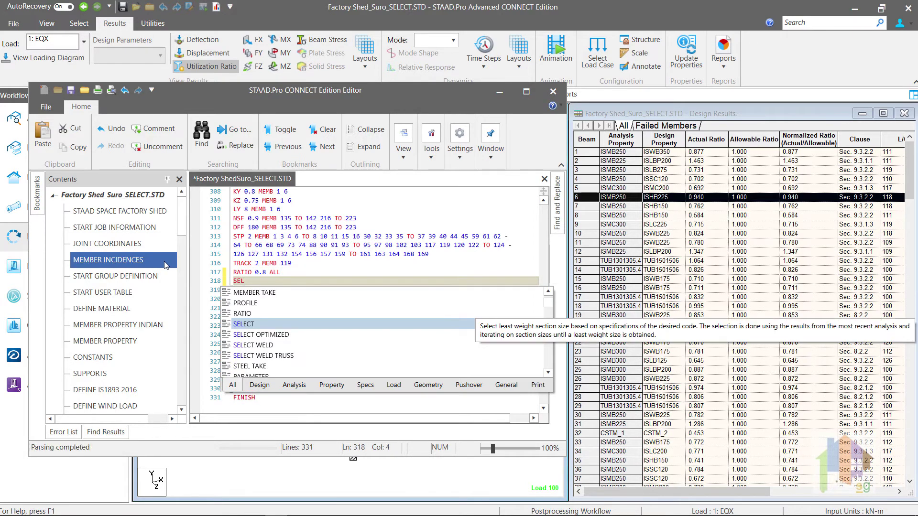
double_click(284, 335)
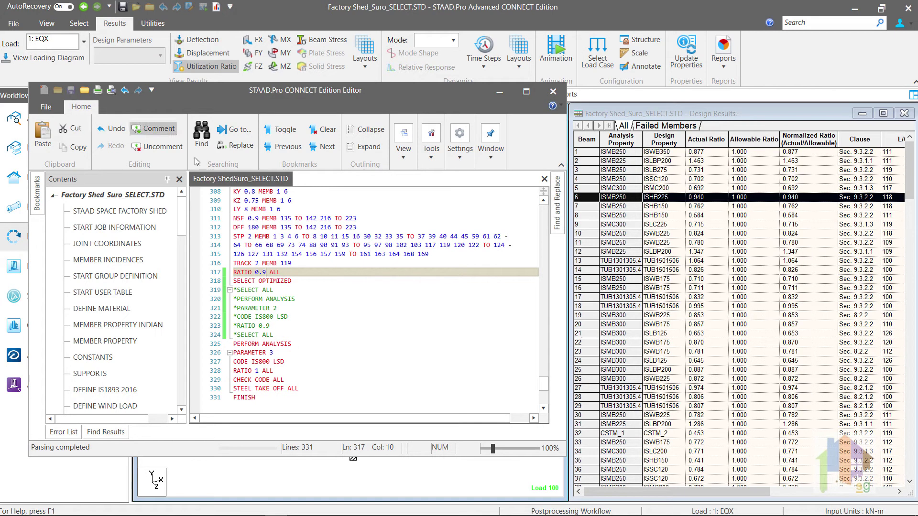
key("ctrl+s")
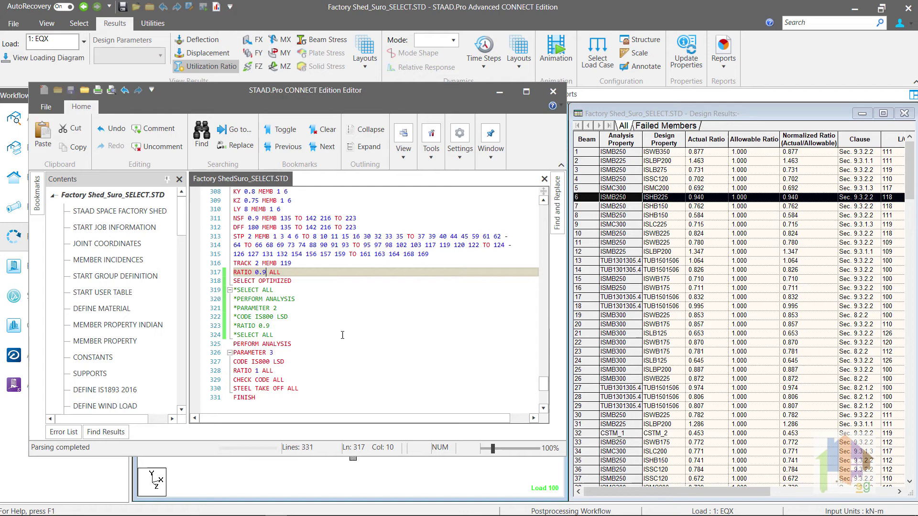
Show the Utilization layout in Postprocessing and inspect beam 6, now ISHB225 at ratio 0.927
left_click(553, 91)
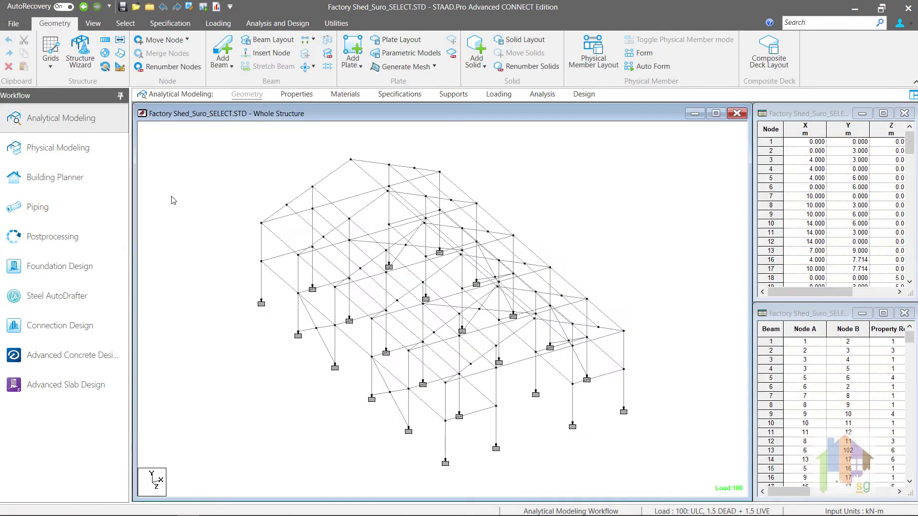
left_click(93, 234)
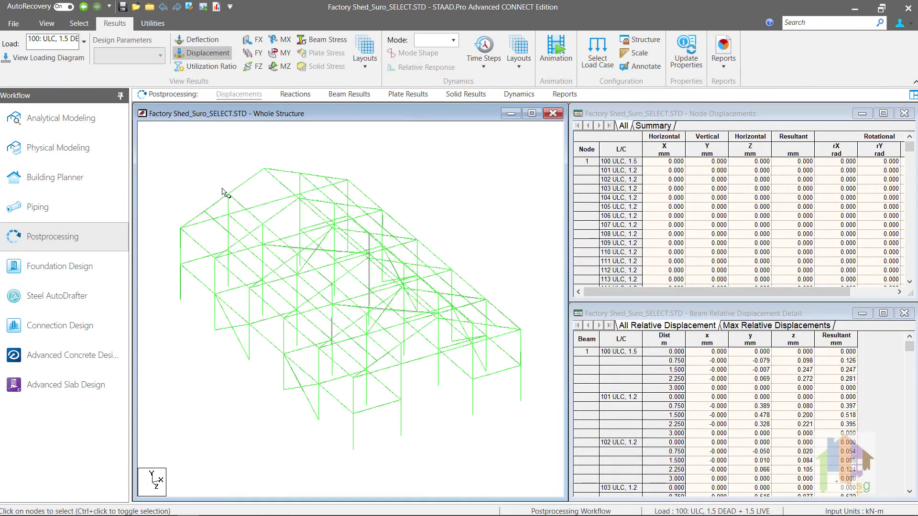
left_click(372, 58)
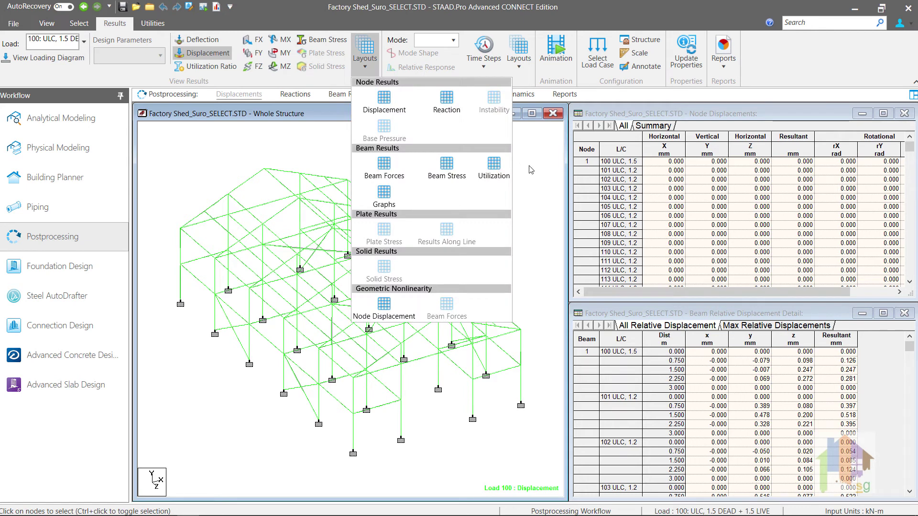
left_click(497, 168)
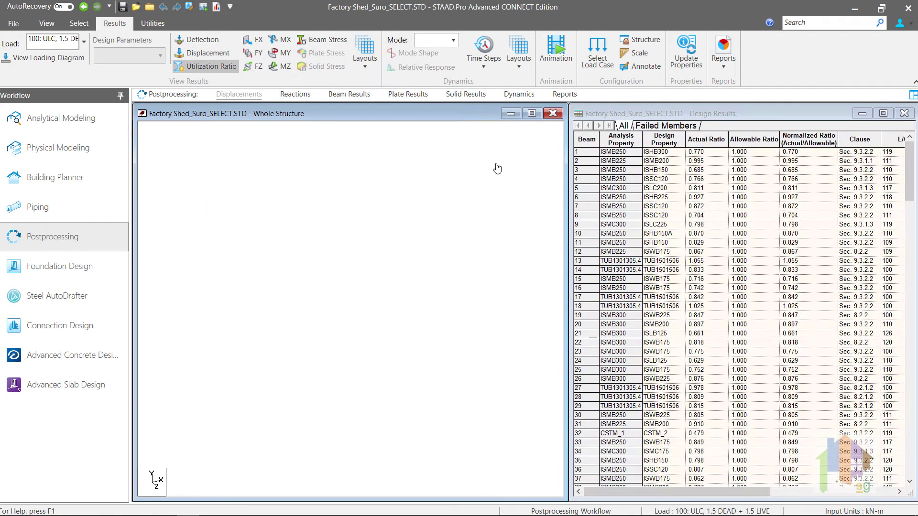
left_click(576, 196)
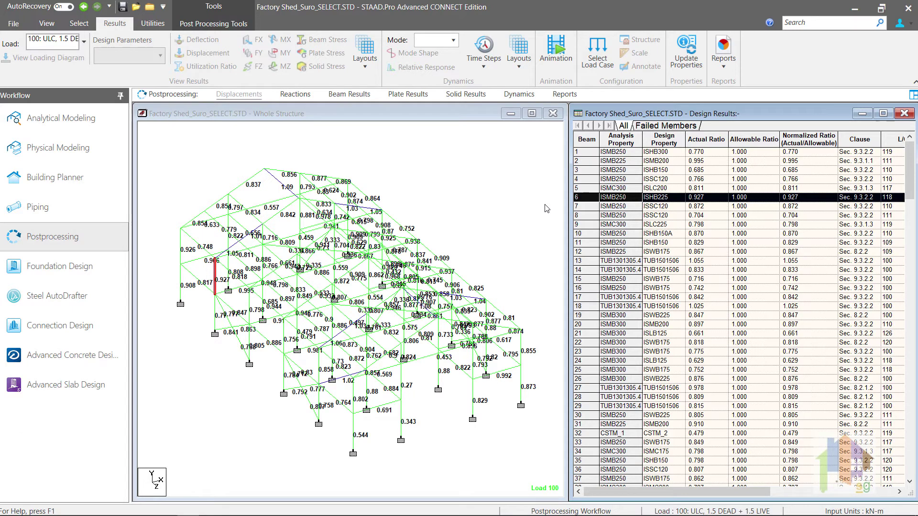
Filter to the 11 failed members and locate beam 151 (ratio 1.091) and beam 89
left_click(645, 127)
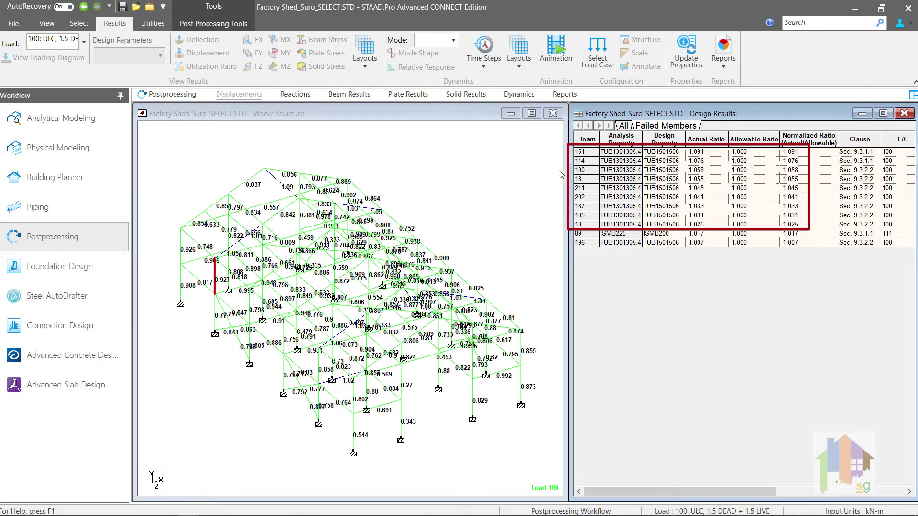
left_click(577, 152)
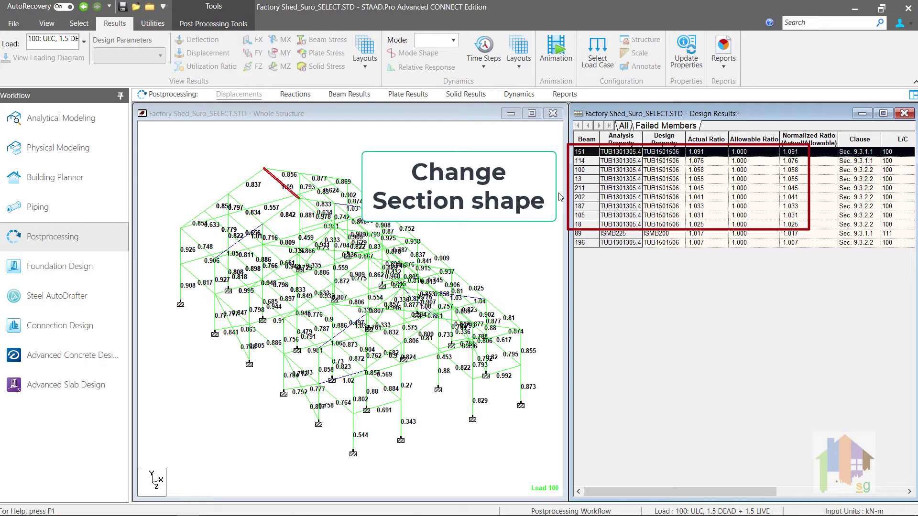
left_click(577, 234)
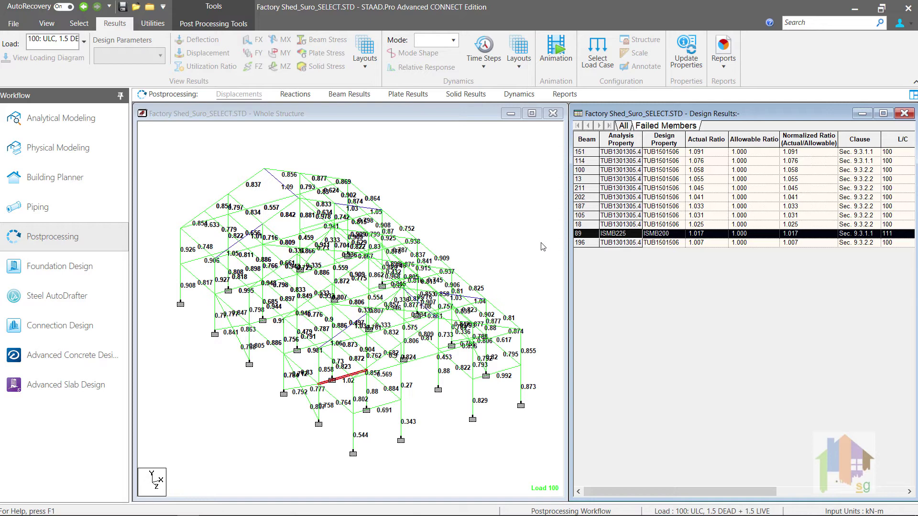
Return to the Steel Design tree and expand PARAMETER 1 to reveal RATIO 0.9
left_click(105, 113)
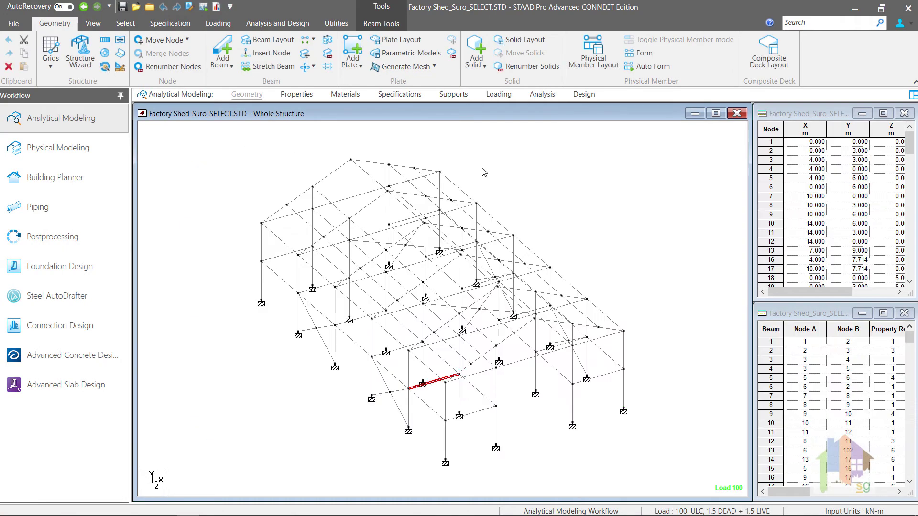
left_click(584, 94)
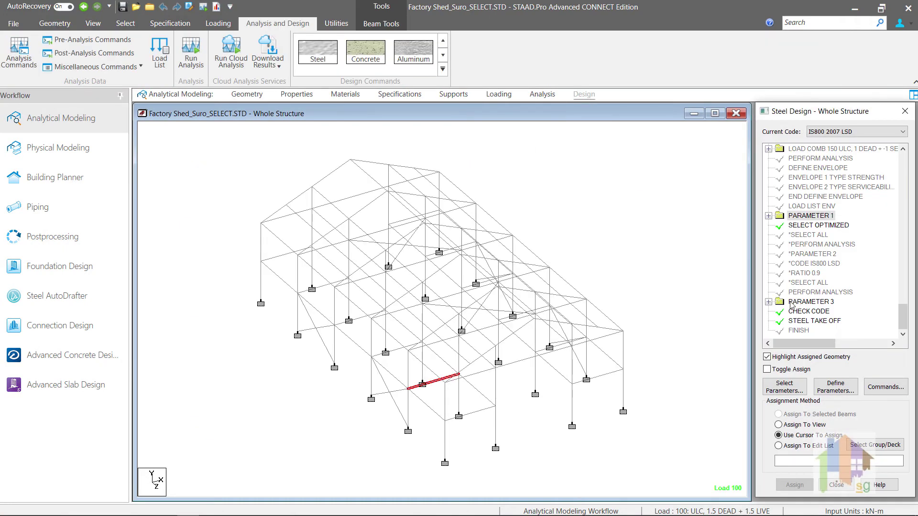
left_click(768, 216)
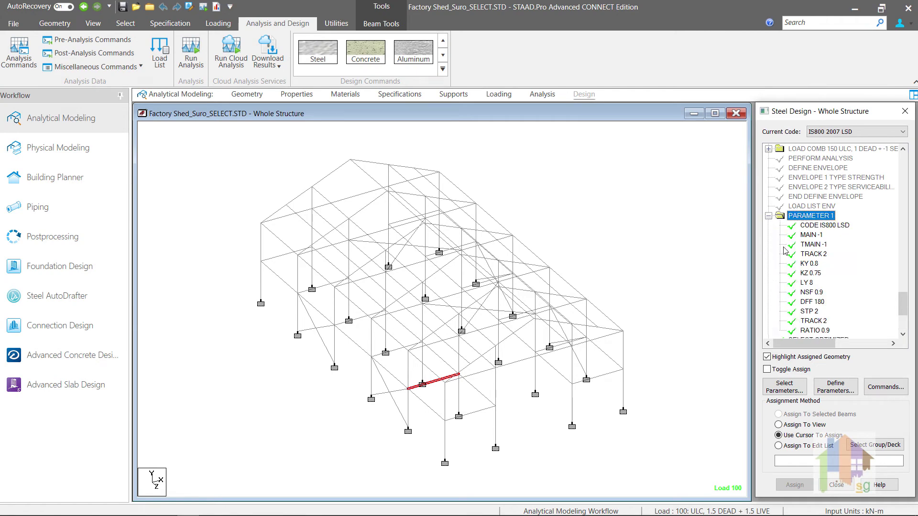
scroll(822, 310, "down", 1)
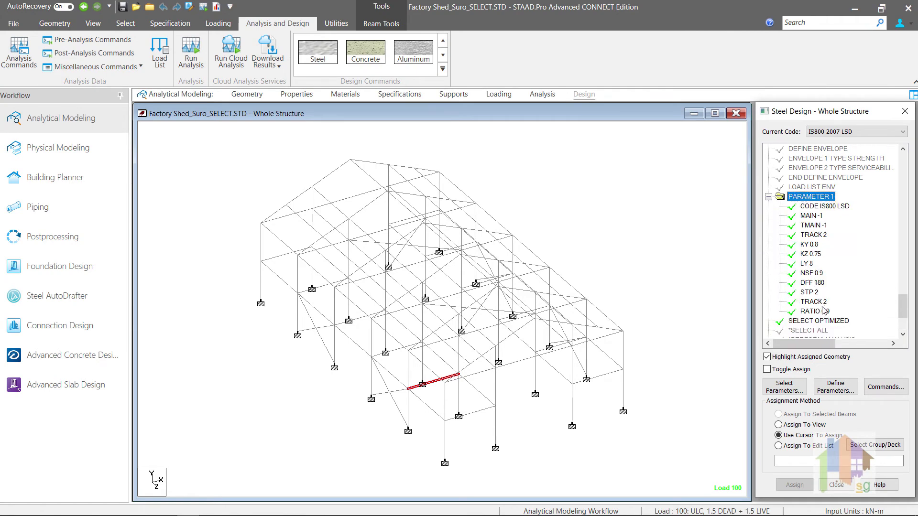
Change PARAMETER 1's RATIO value from 0.9 to 0.8 and apply the change
double_click(814, 312)
left_click(520, 267)
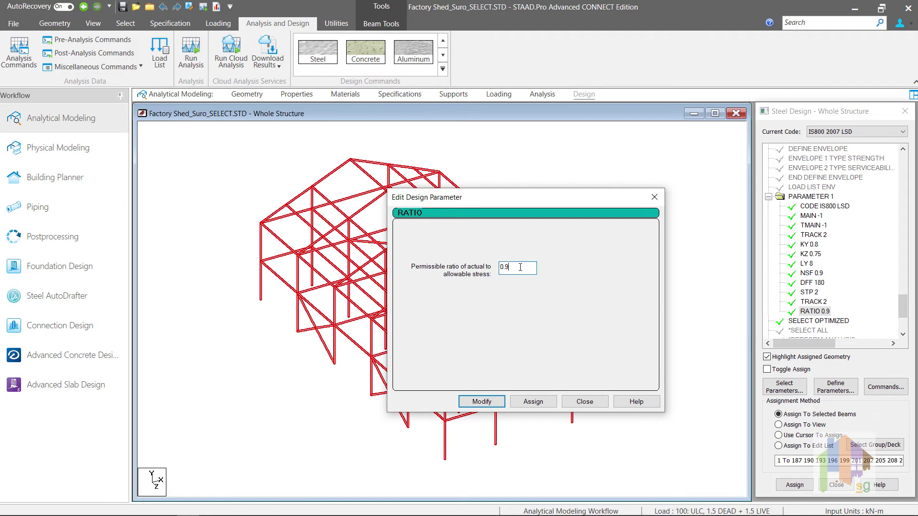
key("BackSpace")
type("8")
left_click(493, 402)
left_click(583, 402)
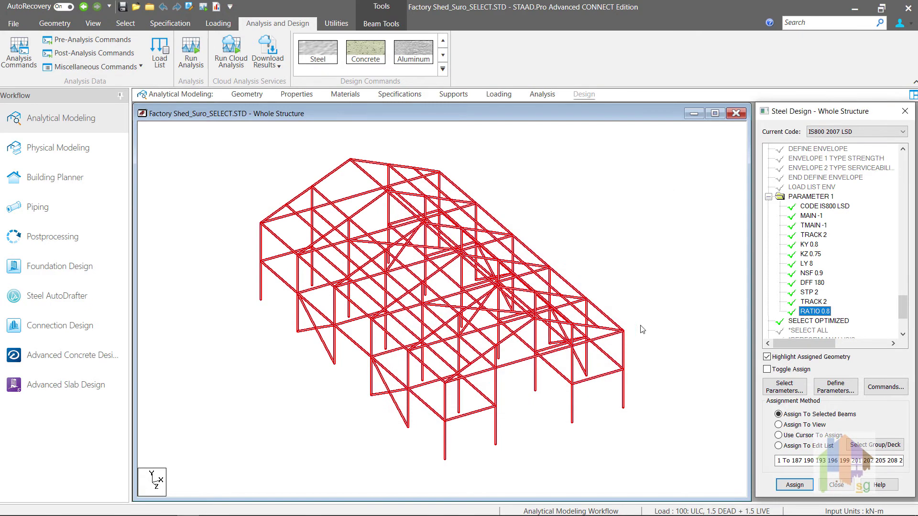
Check the rerun results: beam 89 now passes, and list the ten beams still failing
left_click(669, 316)
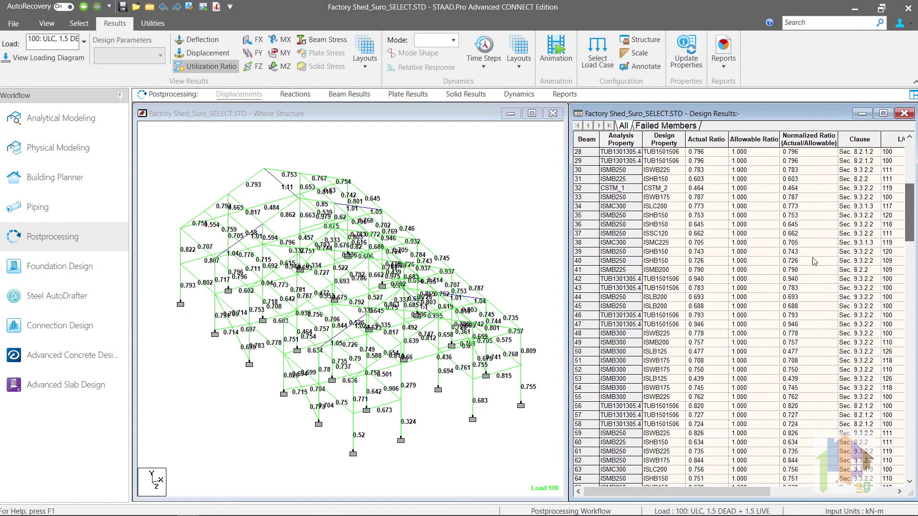
scroll(703, 323, "down", 5)
scroll(703, 323, "down", 2)
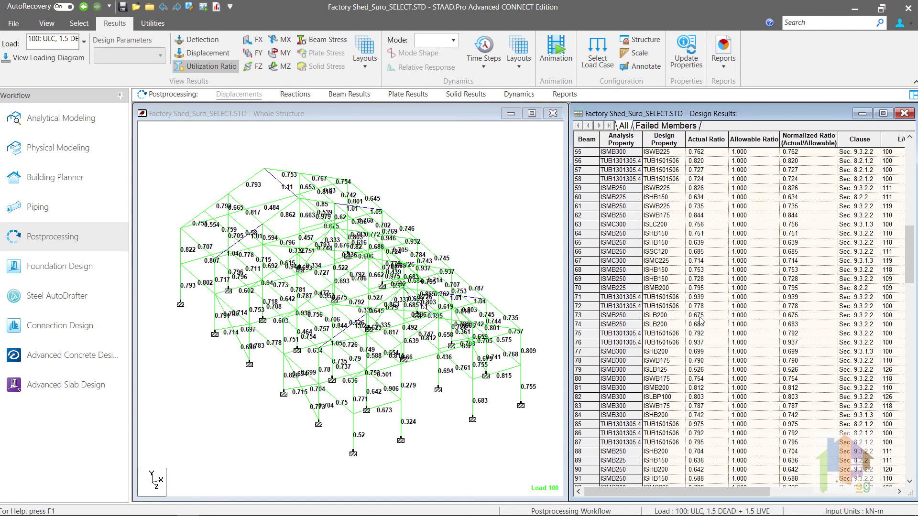
left_click(579, 461)
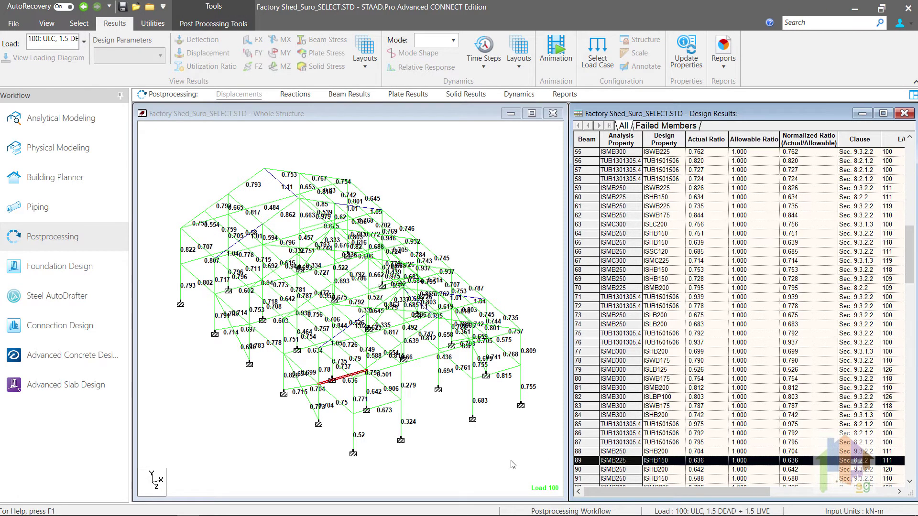
left_click(654, 126)
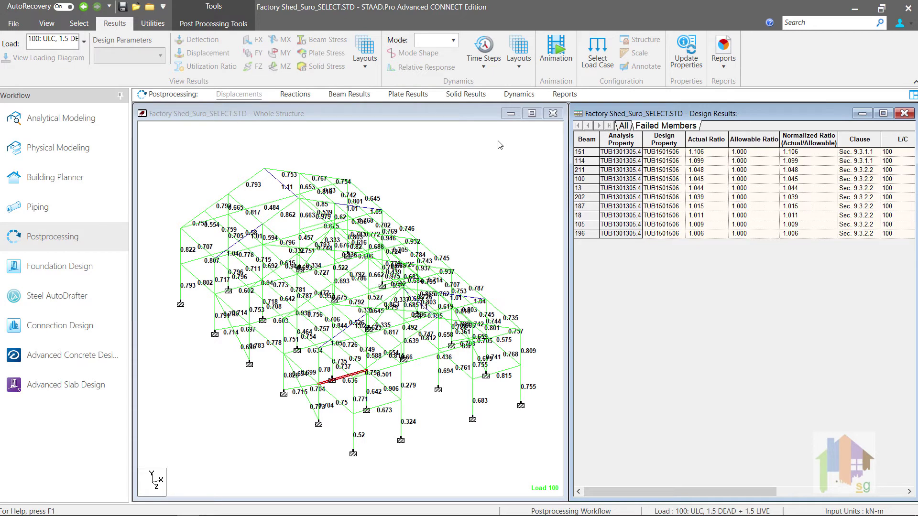
Back in Analytical Modeling, expand PARAMETER 1 in the steel design commands and pick RATIO 0.8
left_click(107, 123)
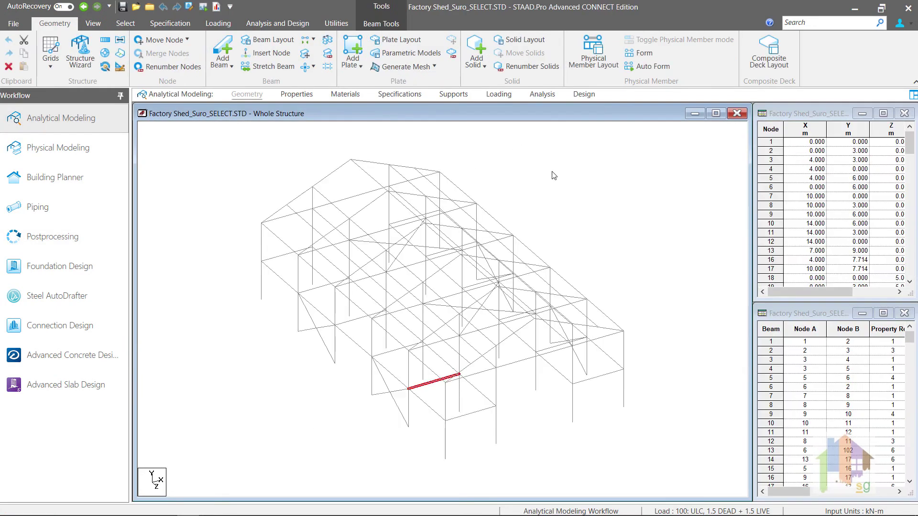
left_click(584, 94)
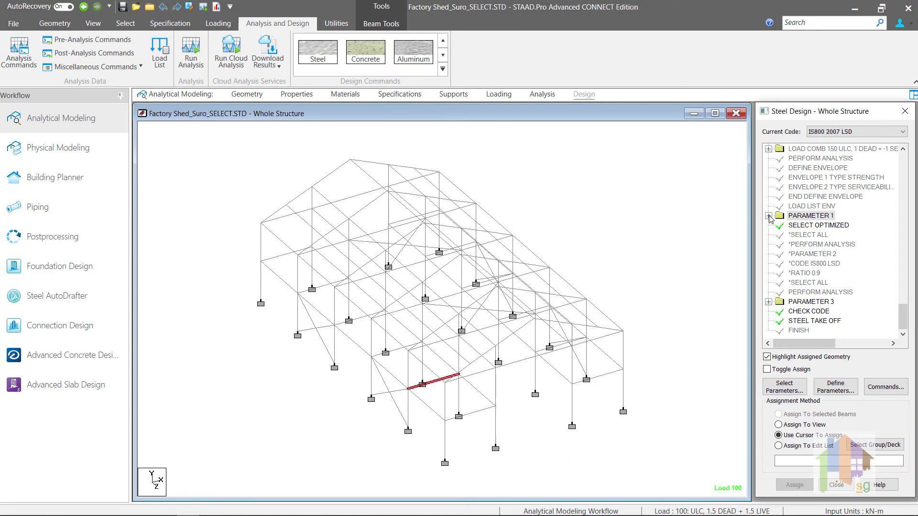
left_click(769, 216)
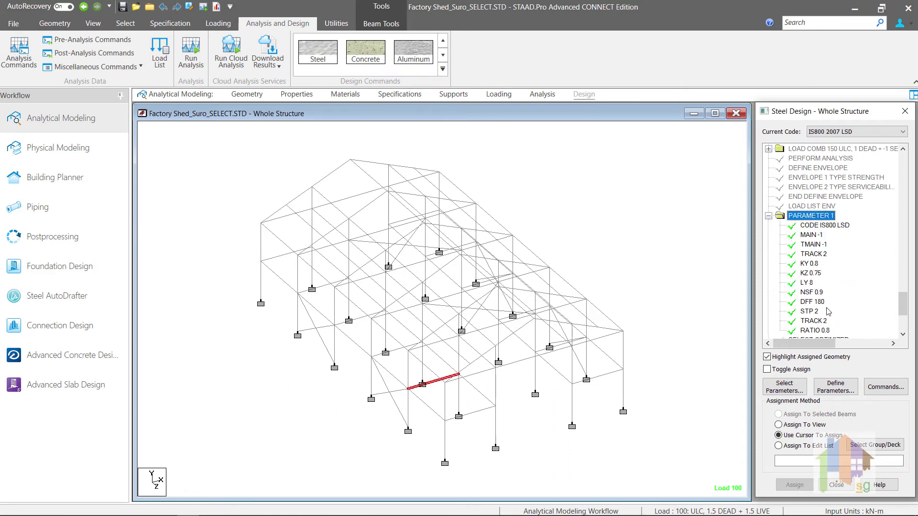
left_click(818, 331)
Switch to Use Cursor To Assign and select the end-bay beams in the viewport
left_click_drag(656, 433, 549, 315)
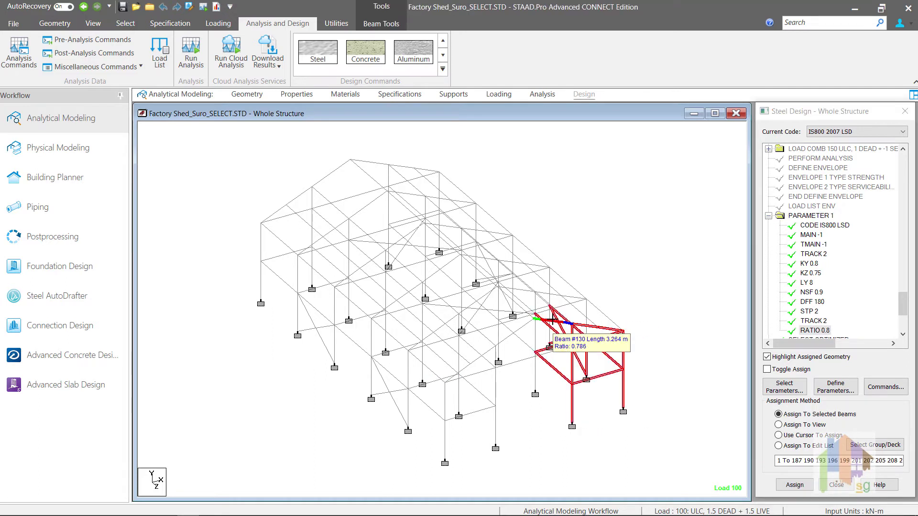
key("alt+u")
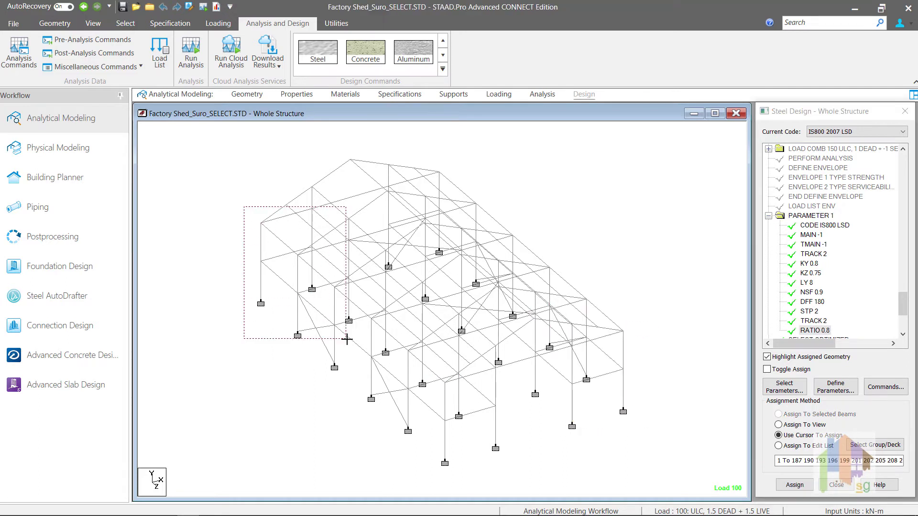
left_click(347, 340)
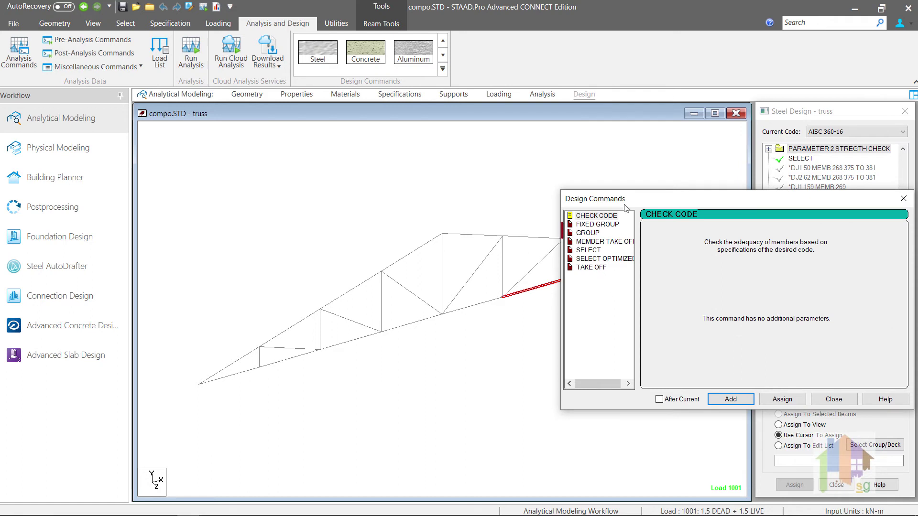
Display the description of the GROUP design command in compo.STD
left_click(587, 233)
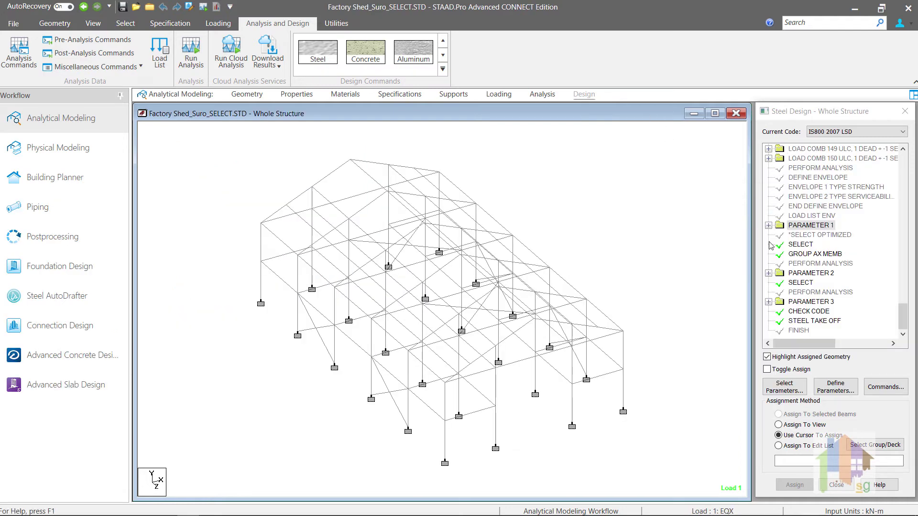
Check which beams GROUP AX MEMB and both SELECT commands cover, then open Design Commands
left_click(790, 258)
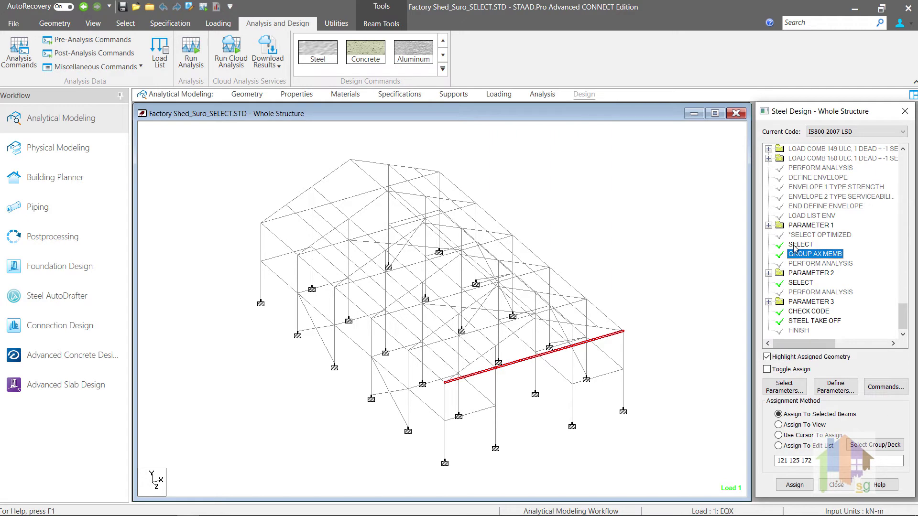
left_click(794, 246)
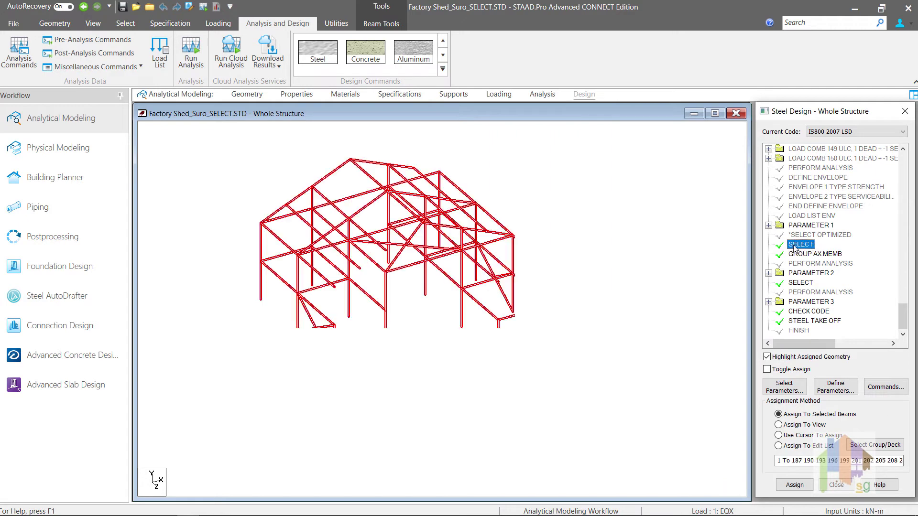
left_click(741, 266)
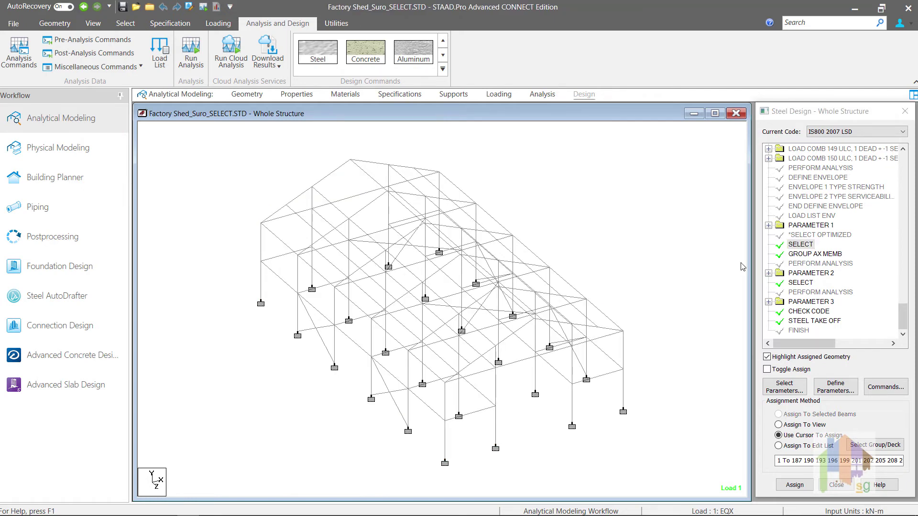
left_click(796, 283)
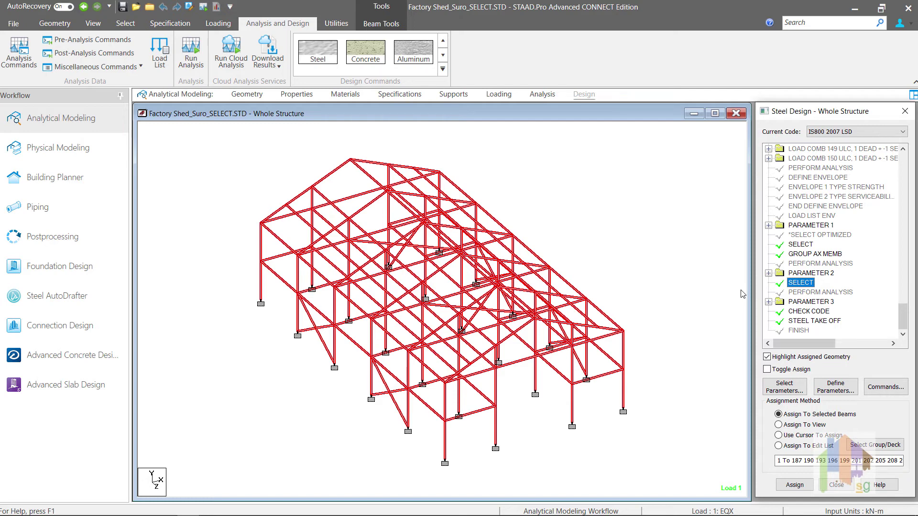
left_click(743, 292)
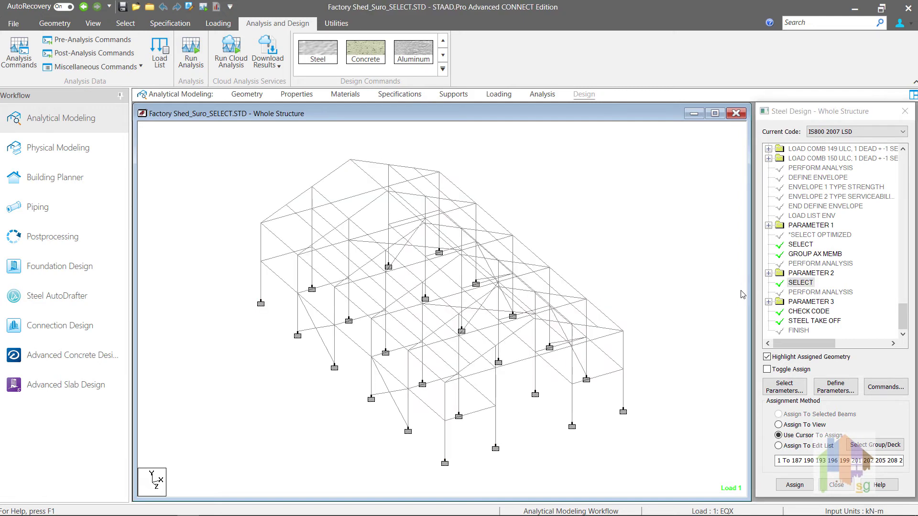
left_click(890, 385)
left_click(890, 385)
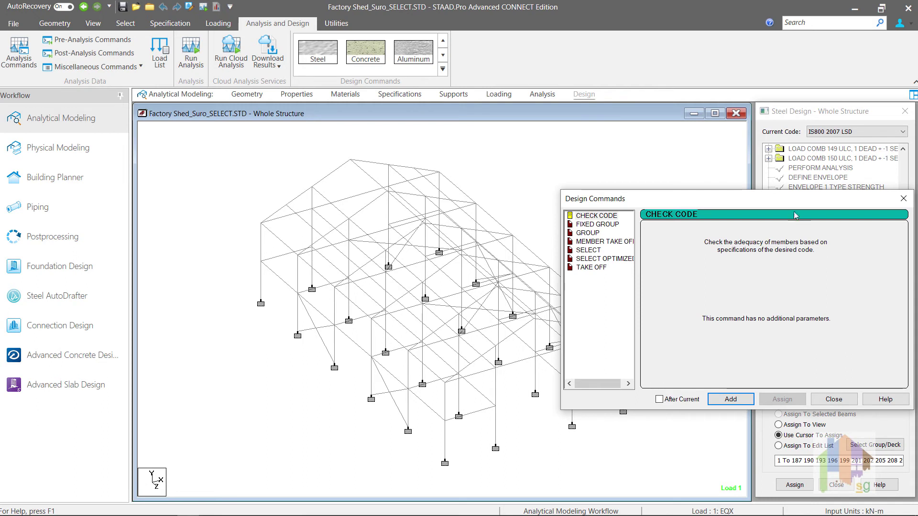
Add FIXED GROUP under PARAMETER 1, ahead of GROUP AX MEMB
left_click(610, 226)
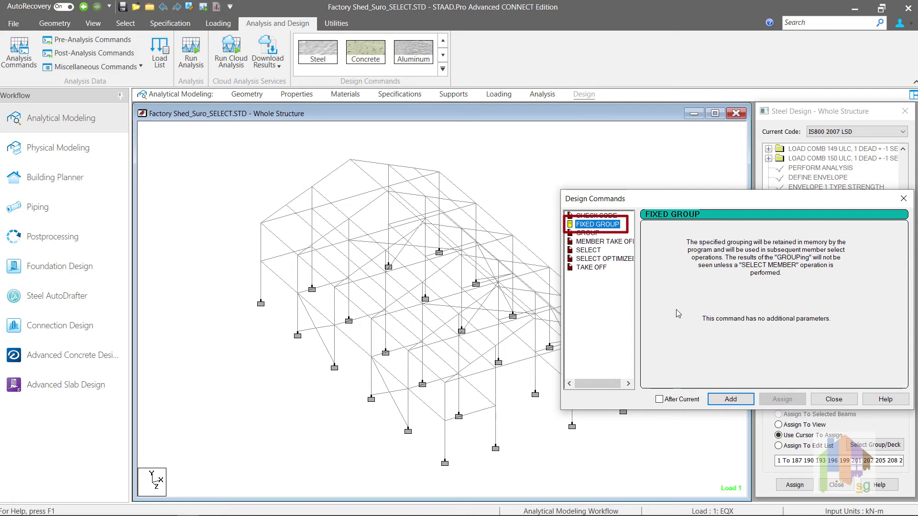
left_click(730, 399)
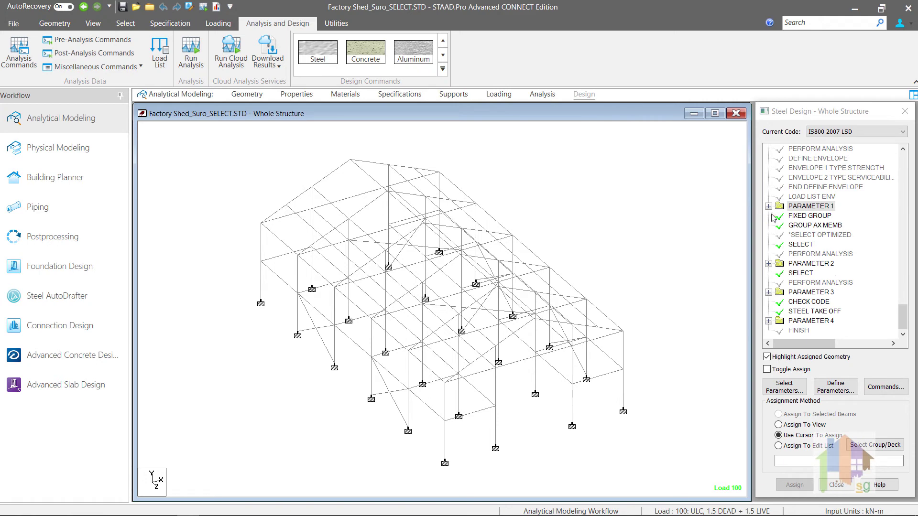
Verify the GROUP AX MEMB and SELECT beam assignments, then rerun analysis and steel design
left_click(803, 227)
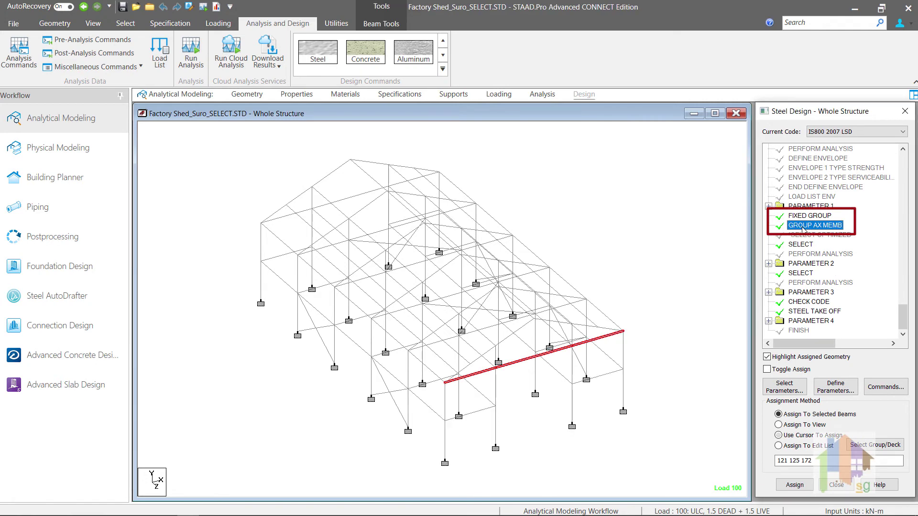
left_click(712, 254)
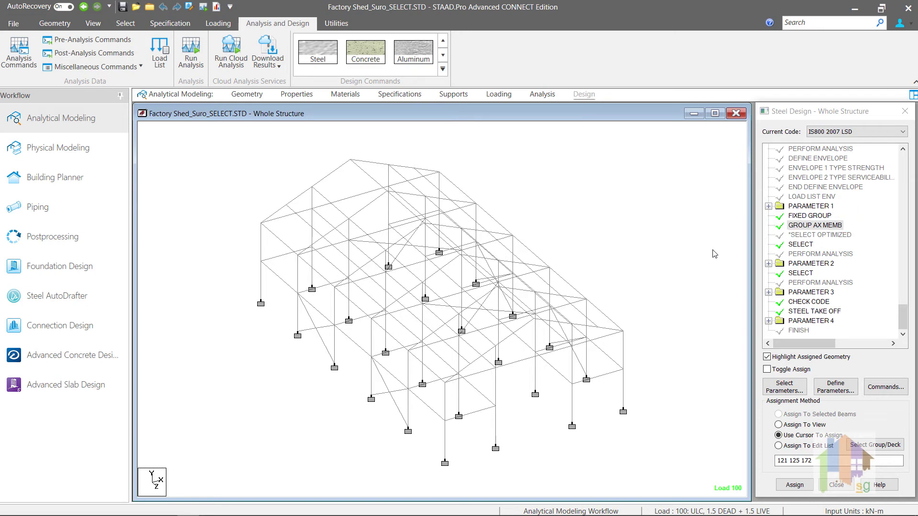
left_click(803, 245)
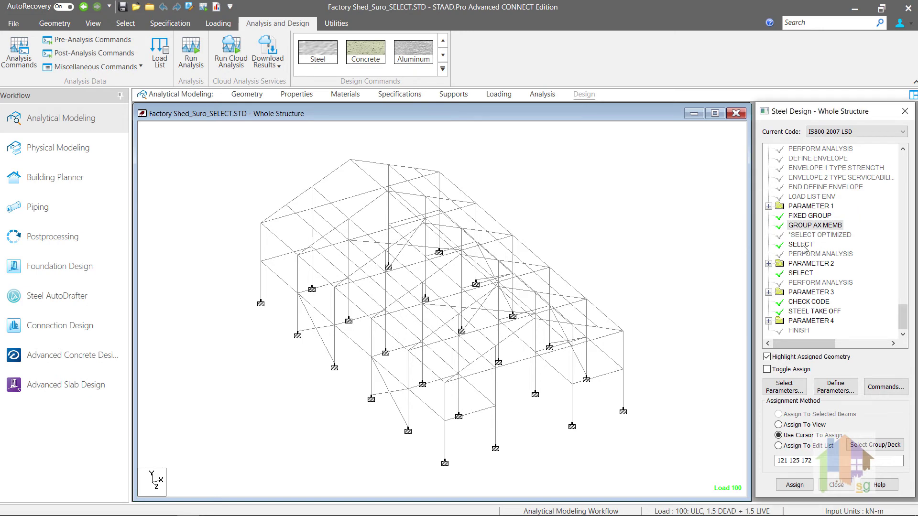
left_click(720, 264)
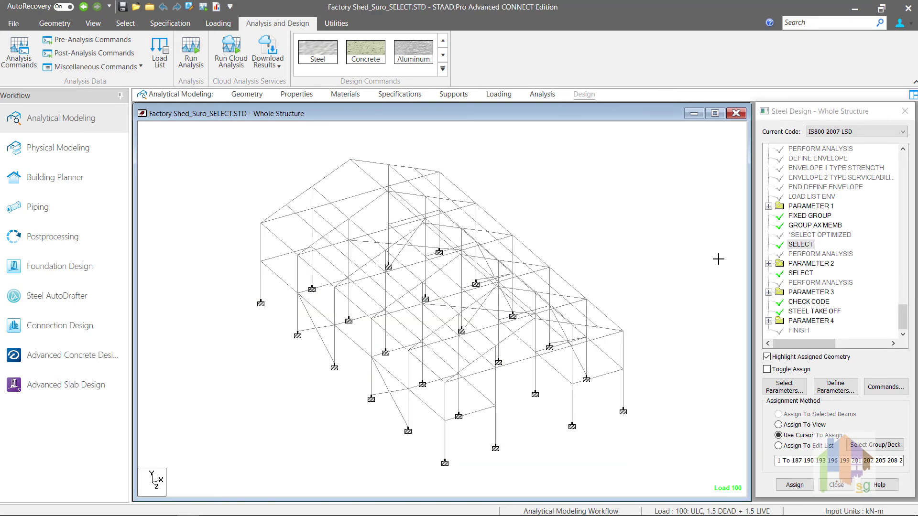
left_click(199, 67)
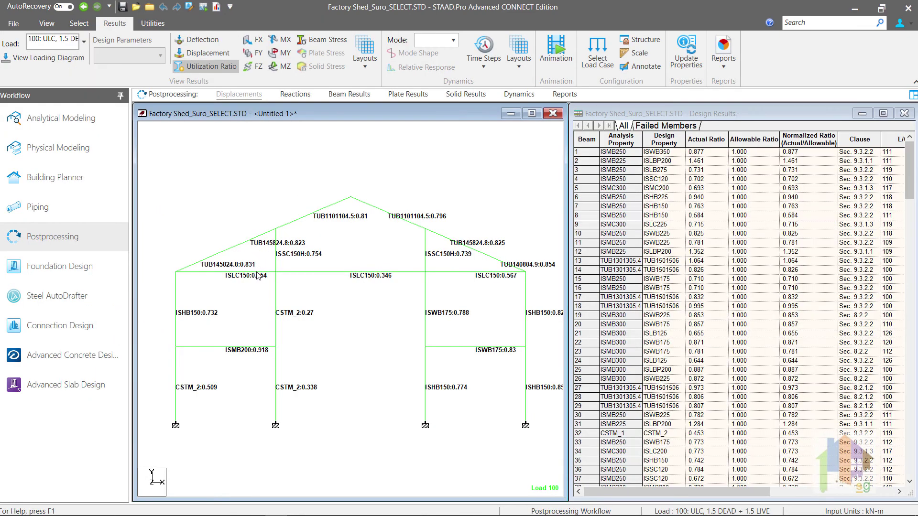
Compare the Design Results of ISLC150 beams 121, 172 and 125
left_click(258, 276)
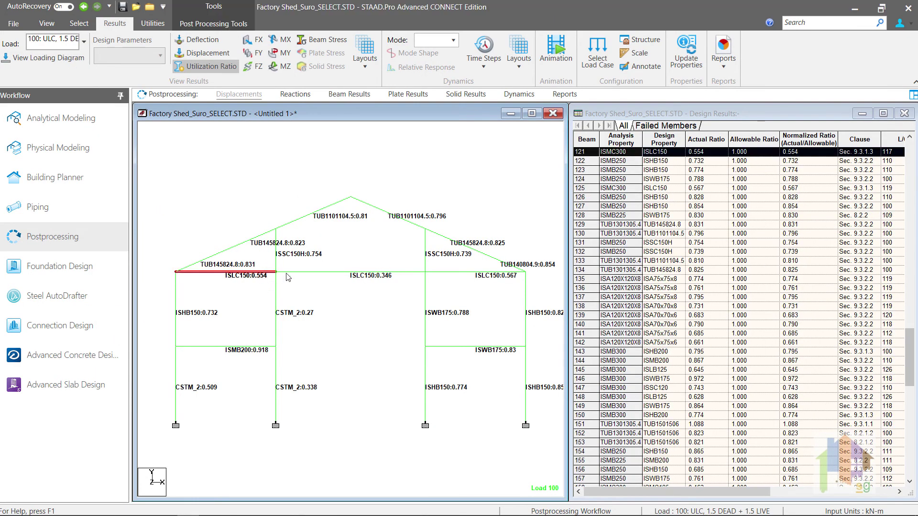
left_click(346, 273)
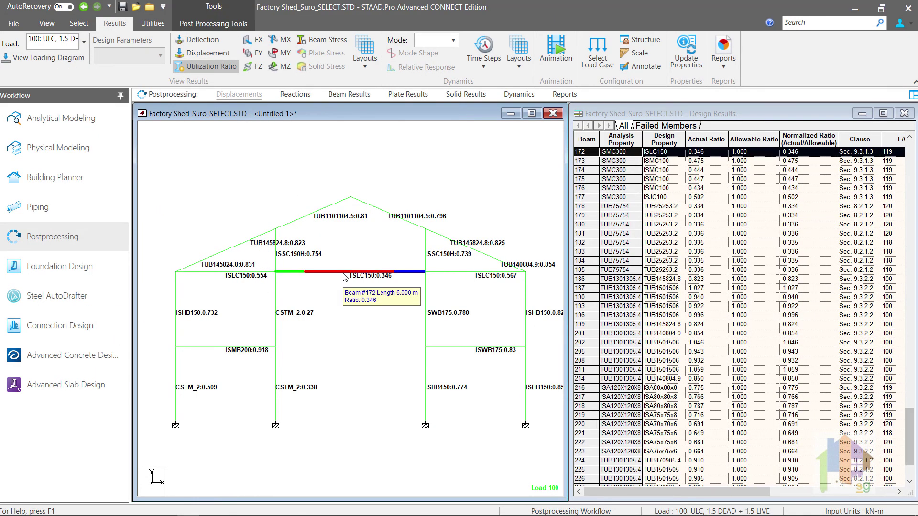
left_click(455, 272)
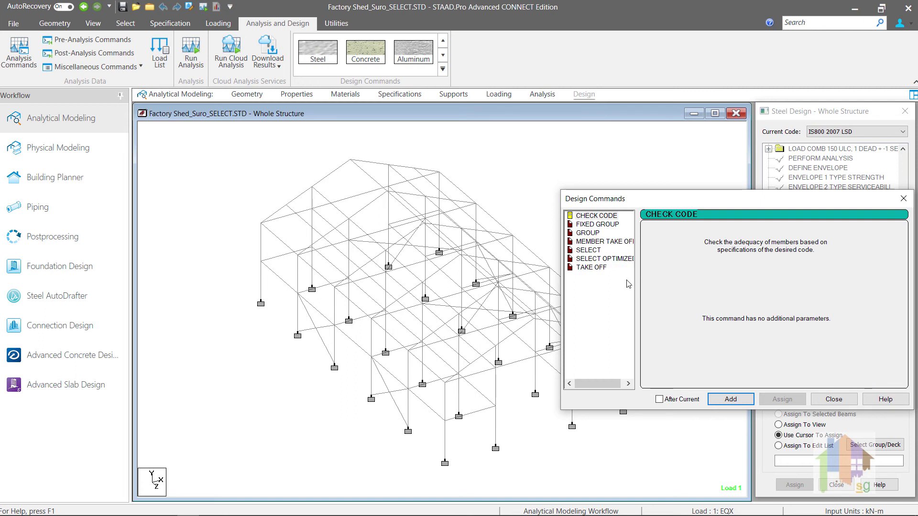
Show the SELECT OPTIMIZED description: iterating sections to reach the least-weight structure
left_click(621, 260)
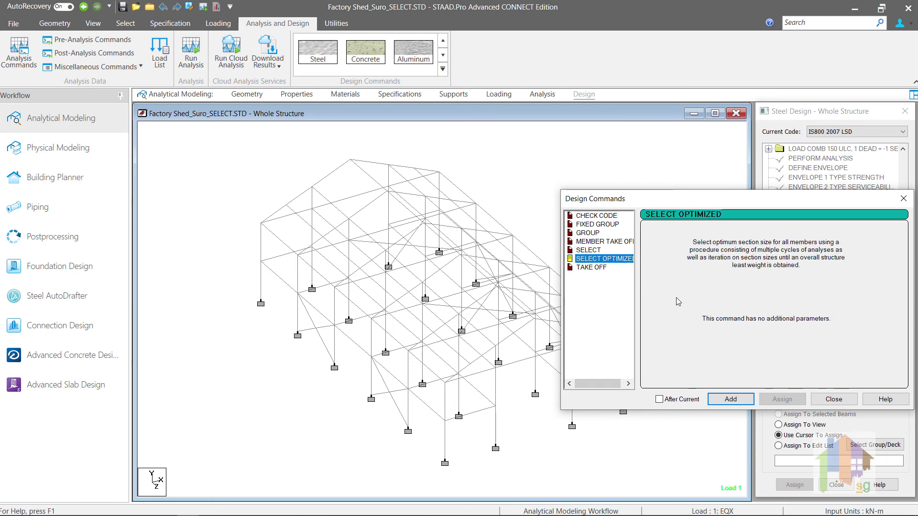